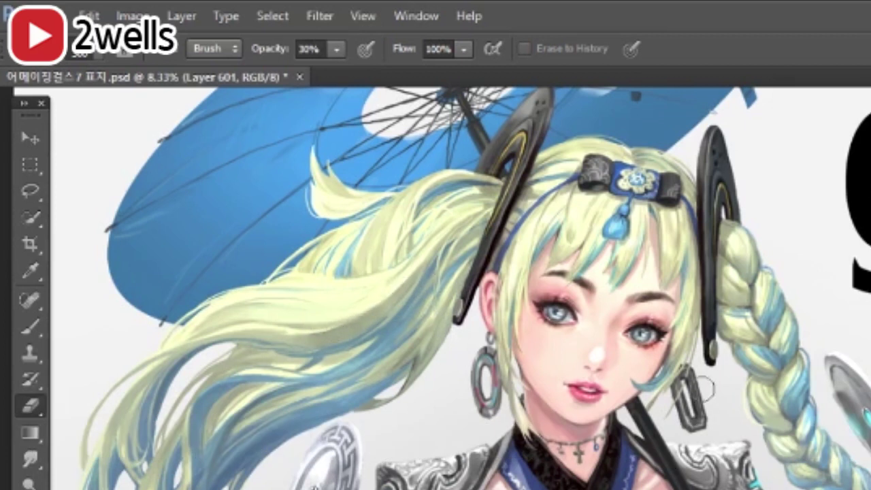
Step: Save the open character painting PSD with Ctrl+S
{"action": "key", "text": "ctrl+s"}
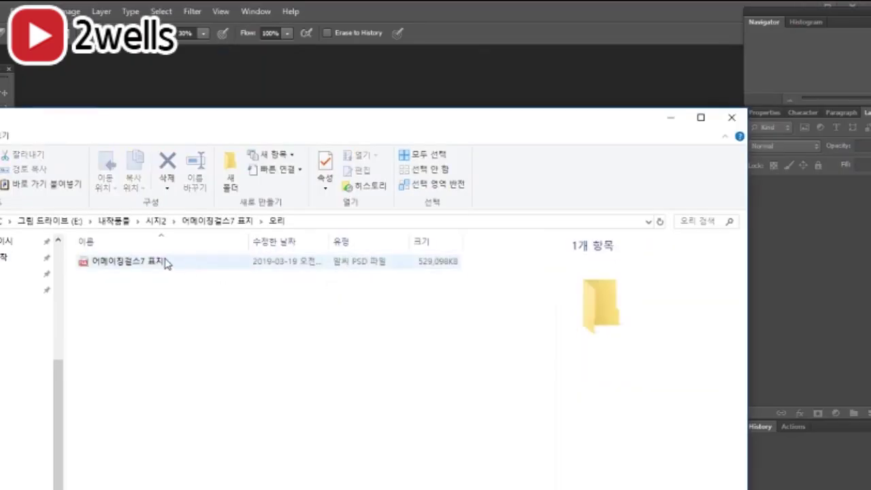
Step: Drag a PSD file from Explorer onto the Photoshop window
{"action": "left_click_drag", "start_coordinate": [165, 263], "coordinate": [312, 68]}
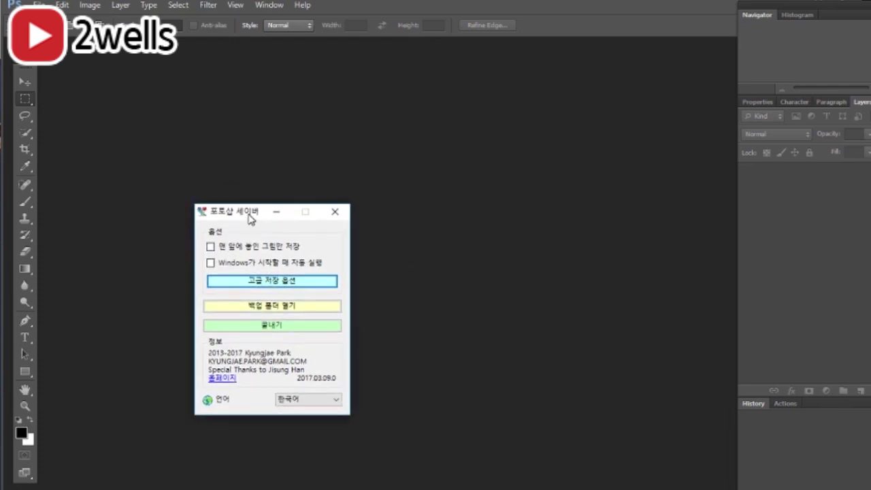
Step: Enable Photoshop Saver's 'Windows가 시작할 때 자동 실행' option, then open its advanced save options
{"action": "left_click_drag", "start_coordinate": [280, 202], "coordinate": [259, 214]}
{"action": "left_click", "coordinate": [221, 242]}
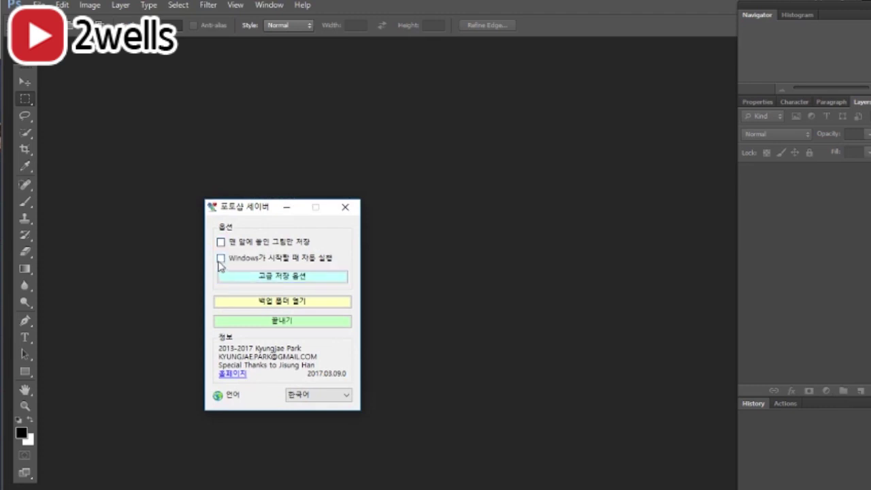
{"action": "left_click", "coordinate": [226, 261]}
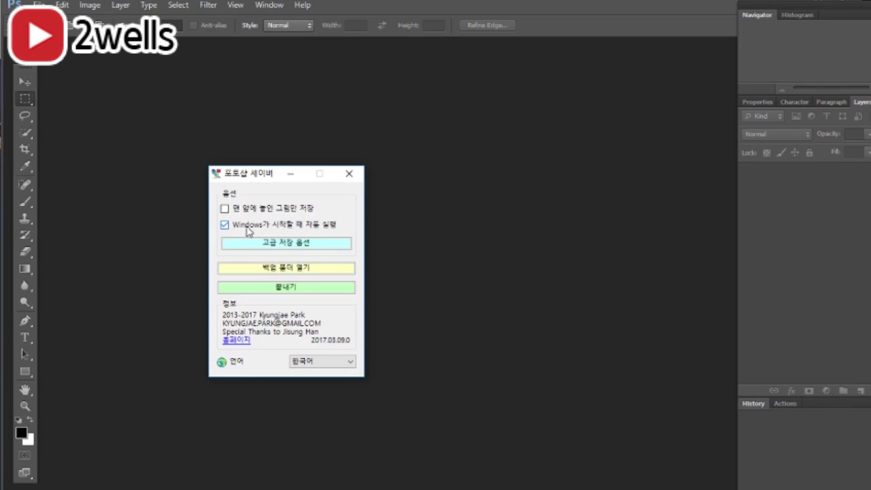
{"action": "left_click", "coordinate": [284, 249]}
Step: Review the save options (5 GB, 70 seconds, 7 and 20 minutes) and close the dialog unchanged
{"action": "mouse_move", "coordinate": [278, 93]}
{"action": "left_mouse_down"}
{"action": "mouse_move", "coordinate": [439, 113]}
{"action": "mouse_move", "coordinate": [495, 101]}
{"action": "left_mouse_up"}
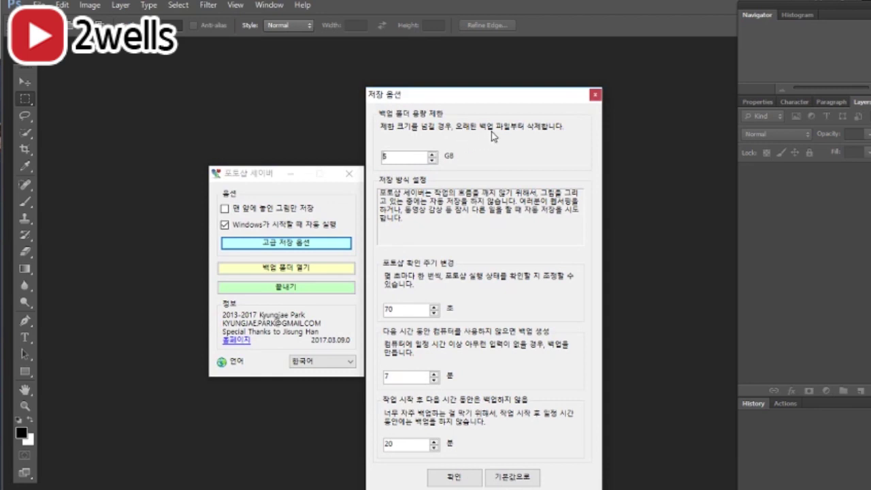
{"action": "left_click", "coordinate": [595, 96]}
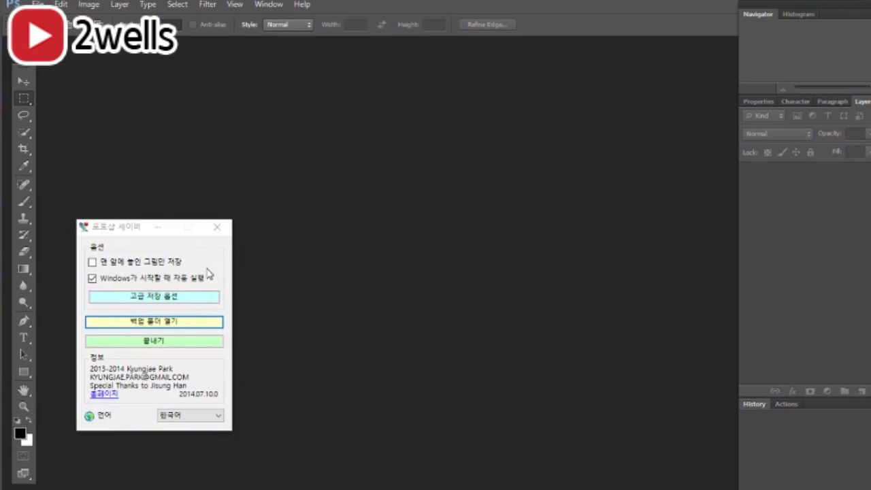
Step: Open the PhotoshopSaver_20140710 Backups folder and select all its PSD backup files
{"action": "left_click", "coordinate": [191, 324]}
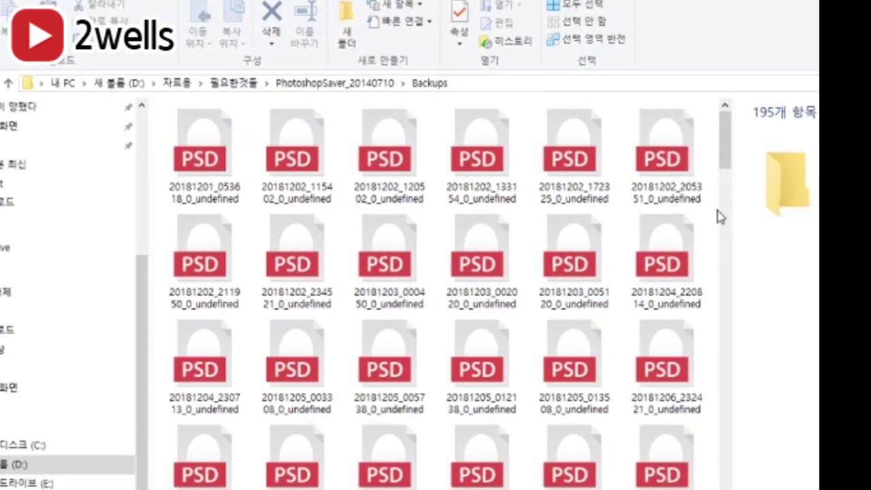
{"action": "left_click_drag", "start_coordinate": [725, 170], "coordinate": [726, 310]}
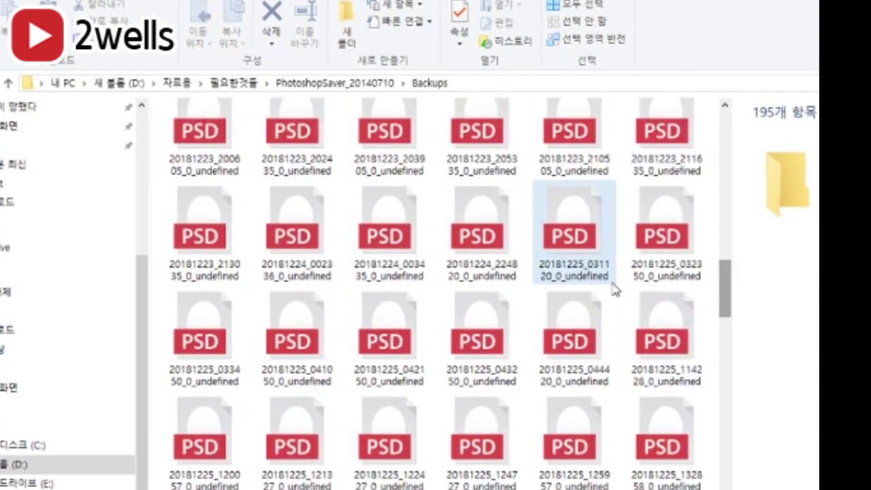
{"action": "left_click", "coordinate": [614, 289]}
{"action": "key", "text": "ctrl+a"}
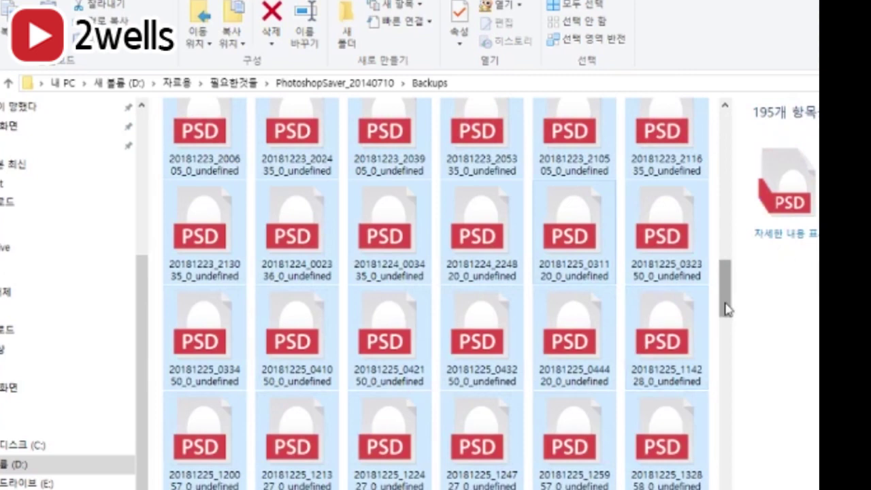
Step: Clear the file selection, scroll back up, and select the first backup file
{"action": "left_click_drag", "start_coordinate": [726, 310], "coordinate": [728, 421]}
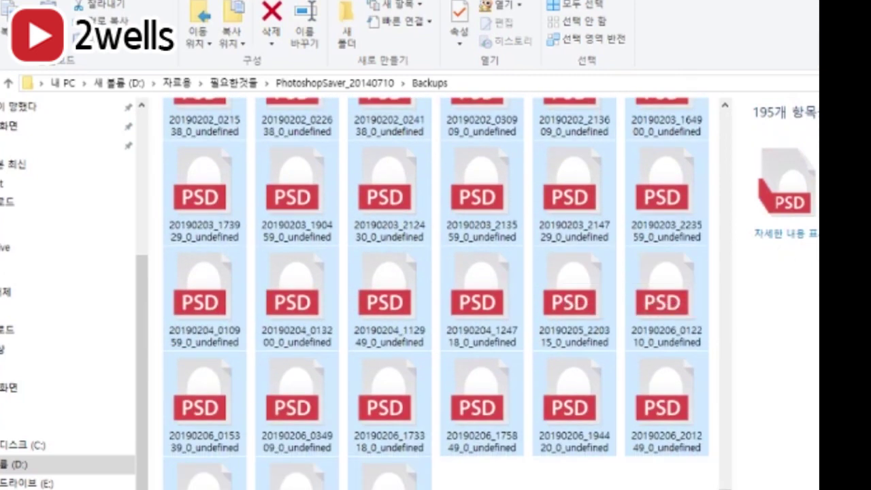
{"action": "key", "text": "Delete"}
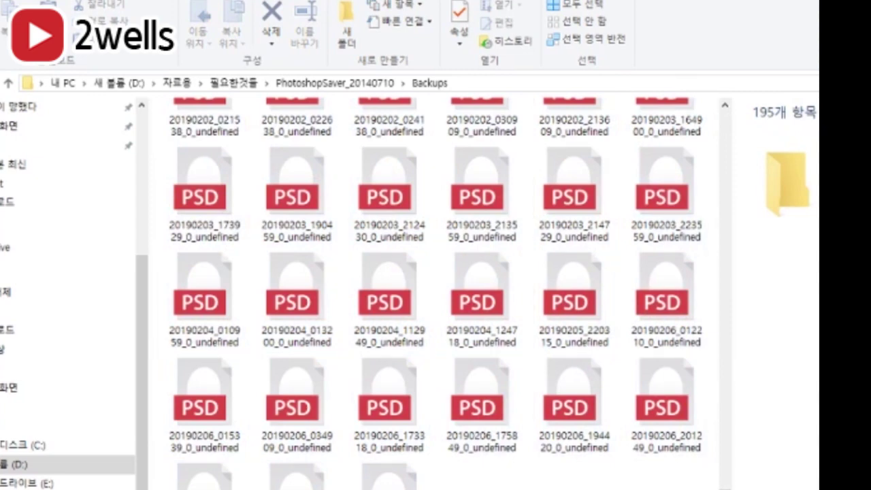
{"action": "mouse_move", "coordinate": [727, 463]}
{"action": "left_mouse_down"}
{"action": "mouse_move", "coordinate": [727, 175]}
{"action": "mouse_move", "coordinate": [727, 462]}
{"action": "left_mouse_up"}
{"action": "scroll", "coordinate": [675, 327], "scroll_direction": "up", "scroll_amount": 15}
{"action": "left_click", "coordinate": [238, 156]}
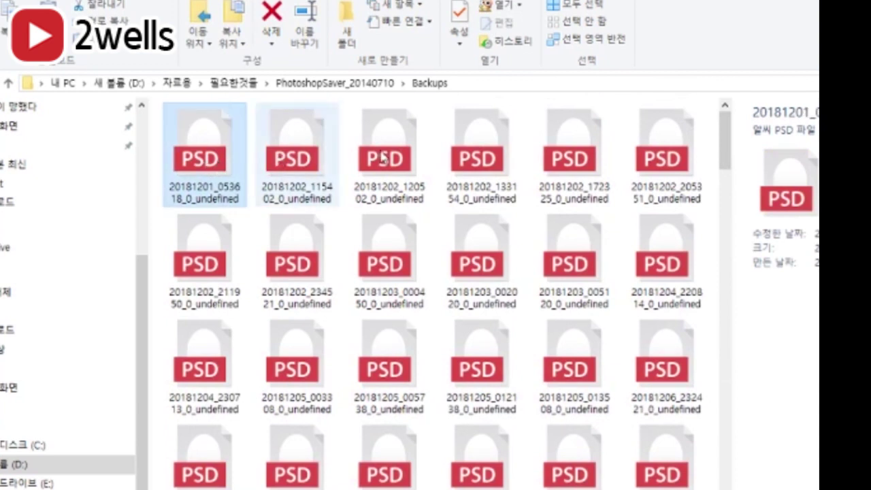
Step: Drag backup 20190207_011350_0_undefined.psd from Explorer onto the Photoshop canvas
{"action": "left_click_drag", "start_coordinate": [725, 142], "coordinate": [733, 476]}
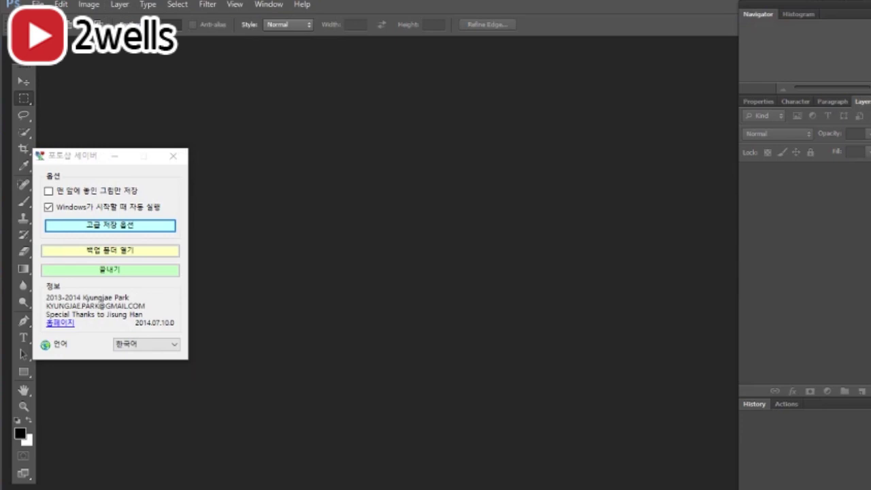
{"action": "left_click_drag", "start_coordinate": [483, 258], "coordinate": [478, 262]}
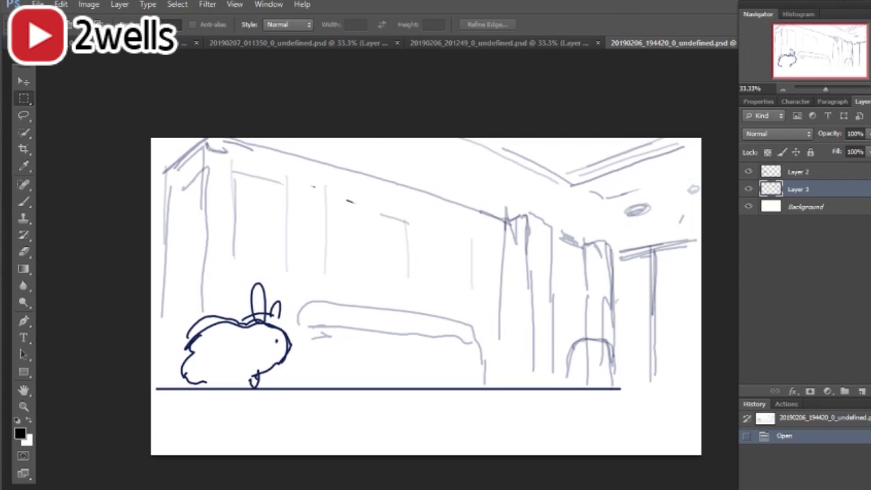
Step: Switch to the painted interior document and toggle layer visibility, leaving Layer 6 hidden
{"action": "key", "text": "ctrl+Tab"}
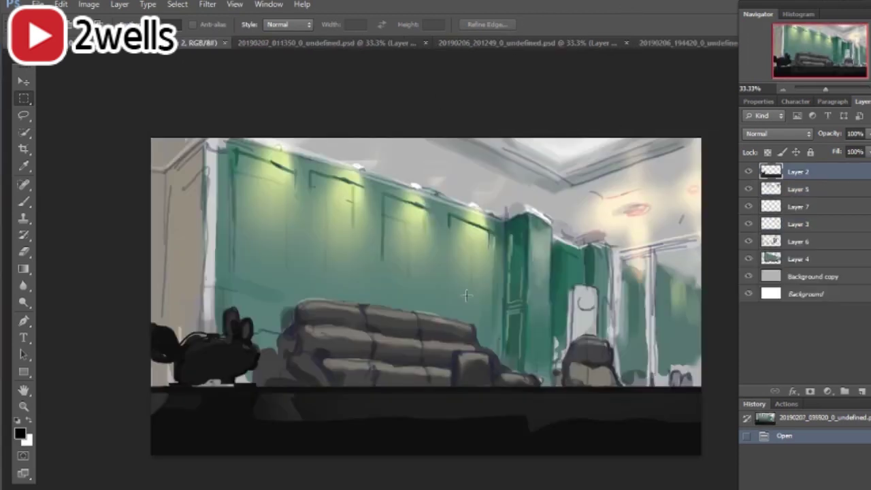
{"action": "left_click", "coordinate": [749, 173]}
{"action": "left_click", "coordinate": [749, 207]}
{"action": "left_click", "coordinate": [748, 207]}
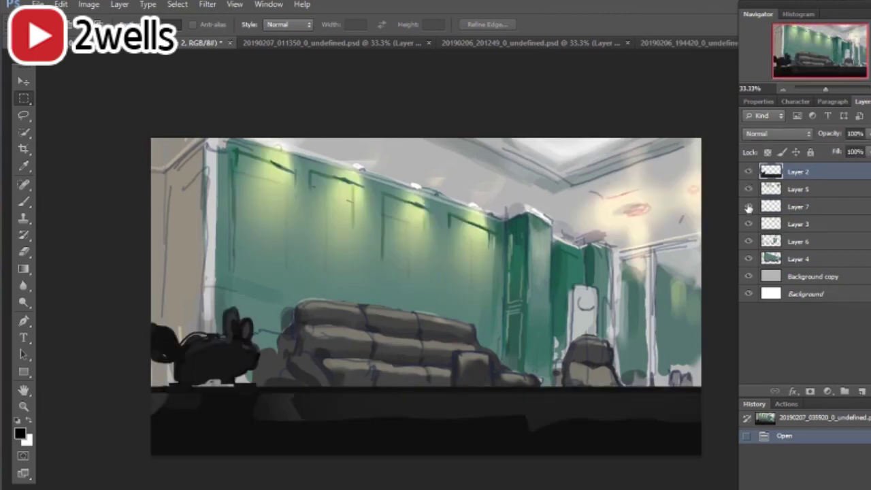
{"action": "left_click", "coordinate": [748, 207]}
{"action": "left_click", "coordinate": [749, 223]}
{"action": "left_click", "coordinate": [749, 241]}
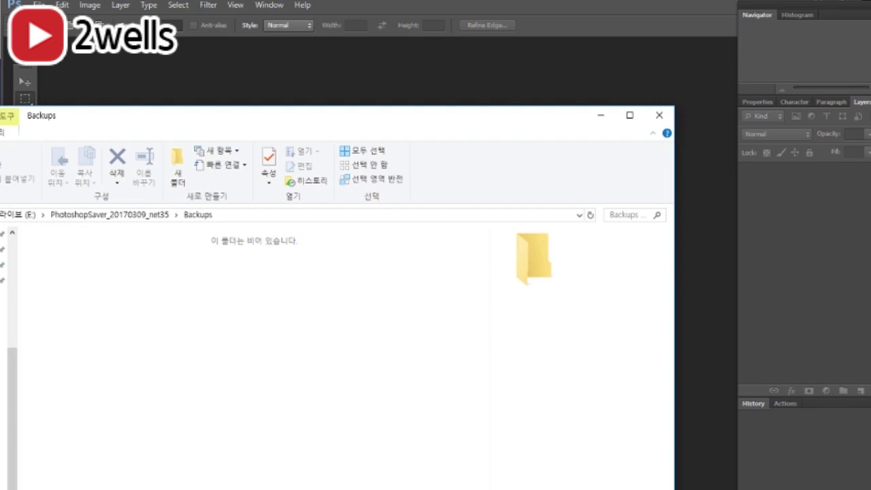
Step: Set the backup folder size limit to 5 GB in Advanced Save Options
{"action": "left_click", "coordinate": [294, 244]}
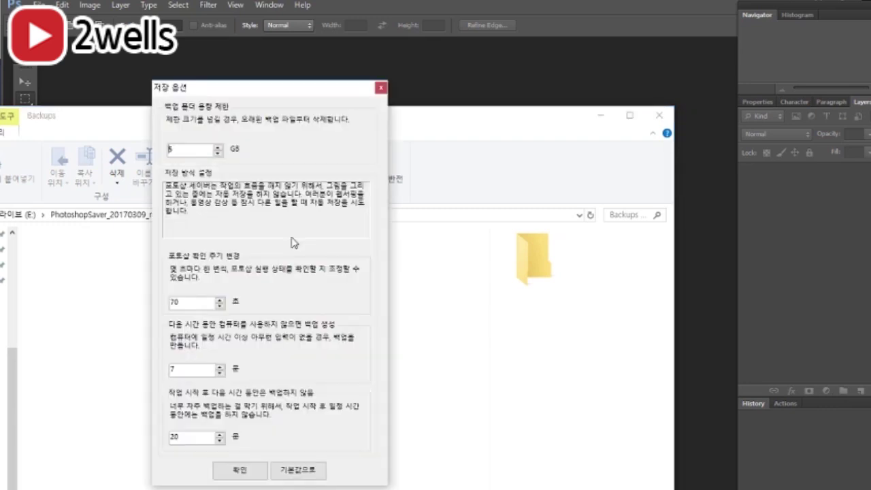
{"action": "left_click_drag", "start_coordinate": [261, 87], "coordinate": [416, 120]}
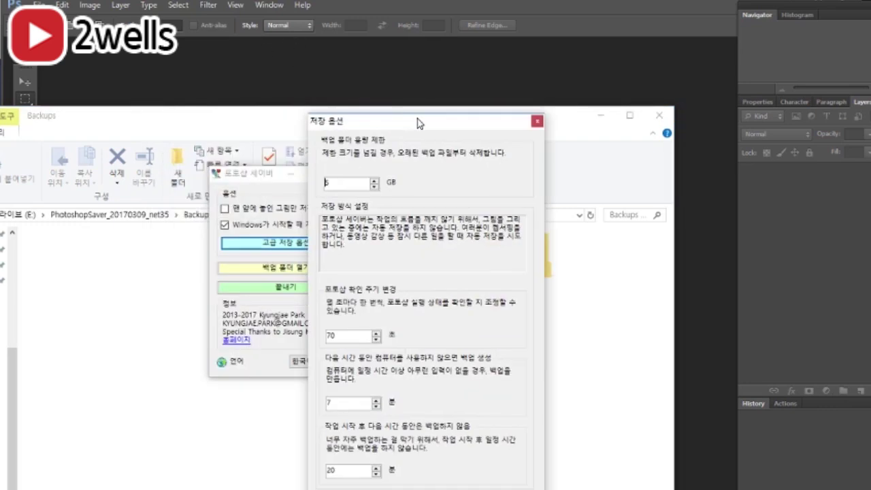
{"action": "left_click", "coordinate": [374, 180]}
{"action": "double_click", "coordinate": [346, 187]}
{"action": "type", "text": "5"}
Step: Review the 70-second check interval and 20-minute start delay, then close the dialog
{"action": "left_click", "coordinate": [365, 336]}
{"action": "left_click", "coordinate": [347, 472]}
{"action": "left_click", "coordinate": [354, 336]}
{"action": "left_click", "coordinate": [537, 121]}
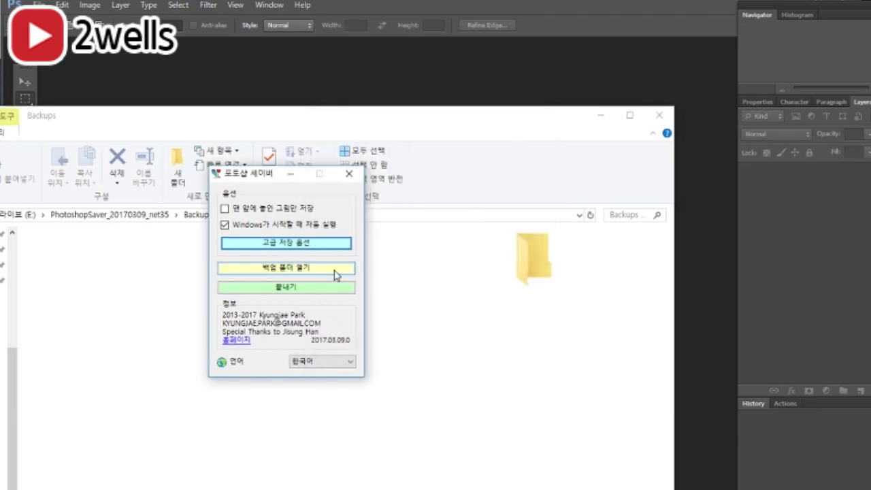
{"action": "left_click", "coordinate": [320, 361]}
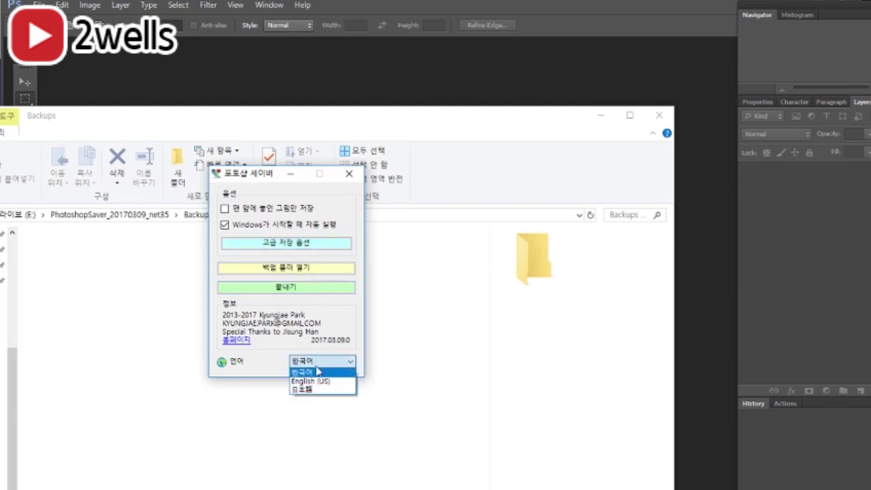
{"action": "left_click", "coordinate": [324, 340]}
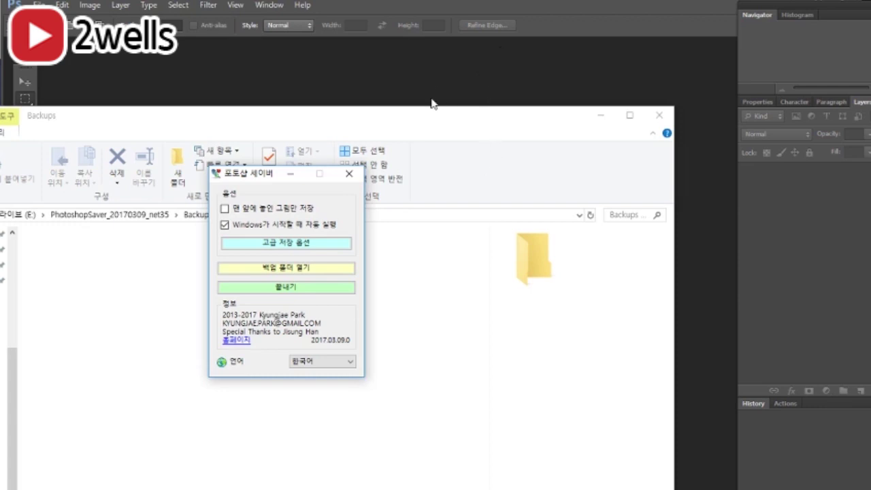
{"action": "left_click", "coordinate": [458, 280]}
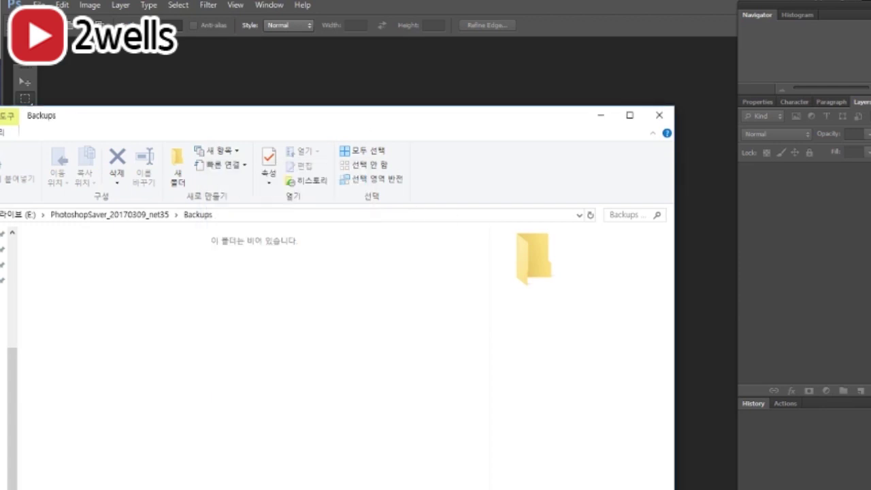
Step: Switch between Photoshop Saver and the Backups folder, then minimise the Backups window
{"action": "key", "text": "alt+Tab"}
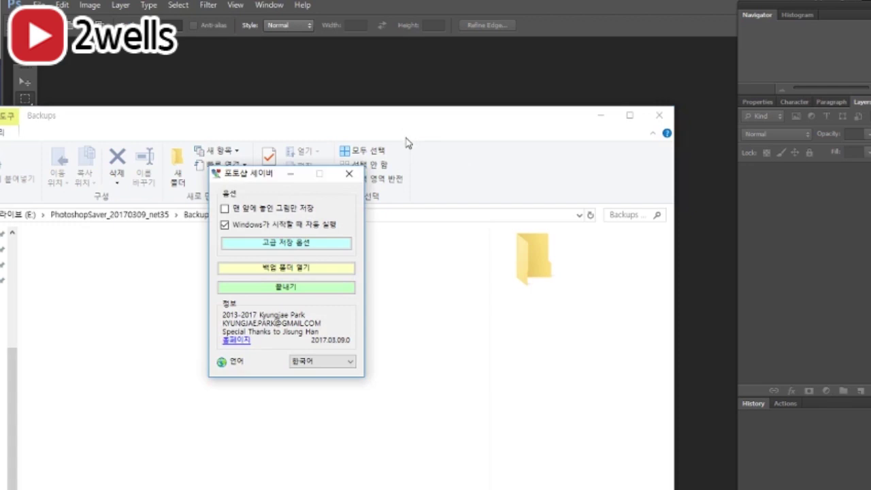
{"action": "left_click", "coordinate": [204, 268]}
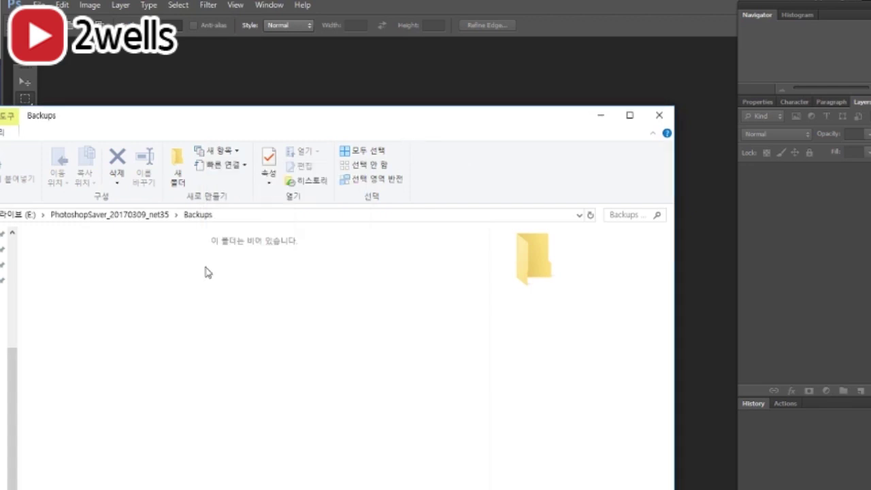
{"action": "key", "text": "alt+Tab"}
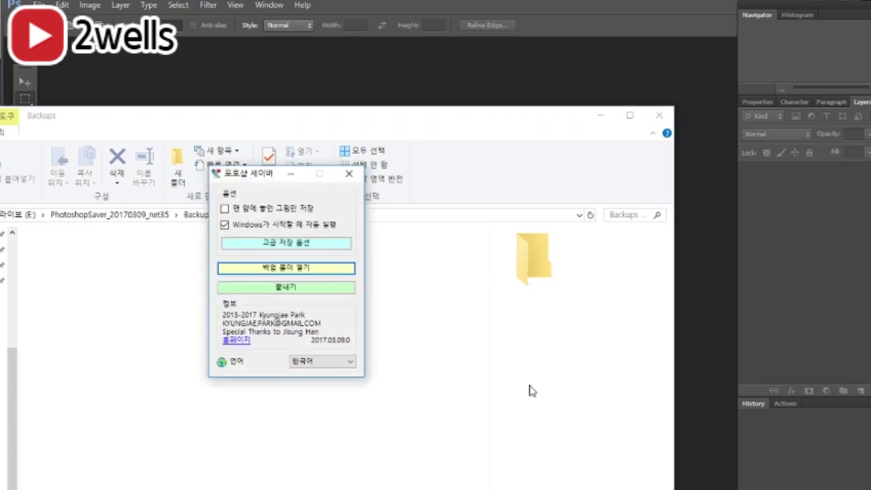
{"action": "left_click", "coordinate": [600, 115]}
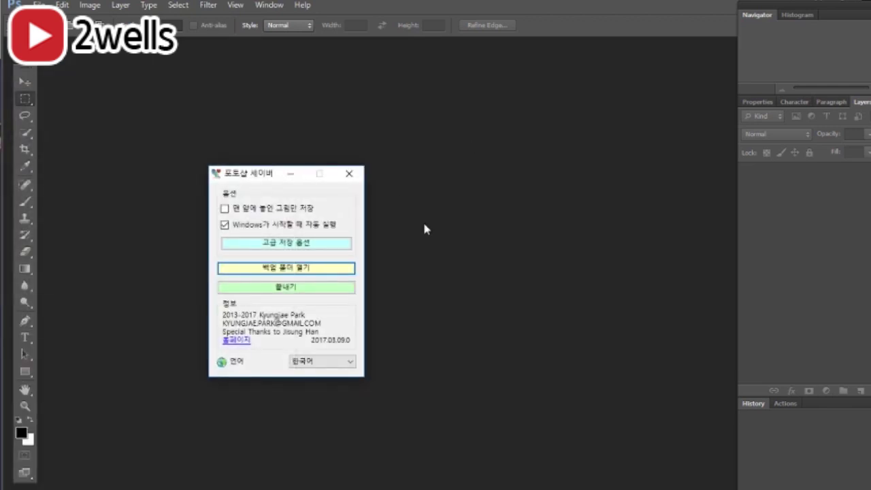